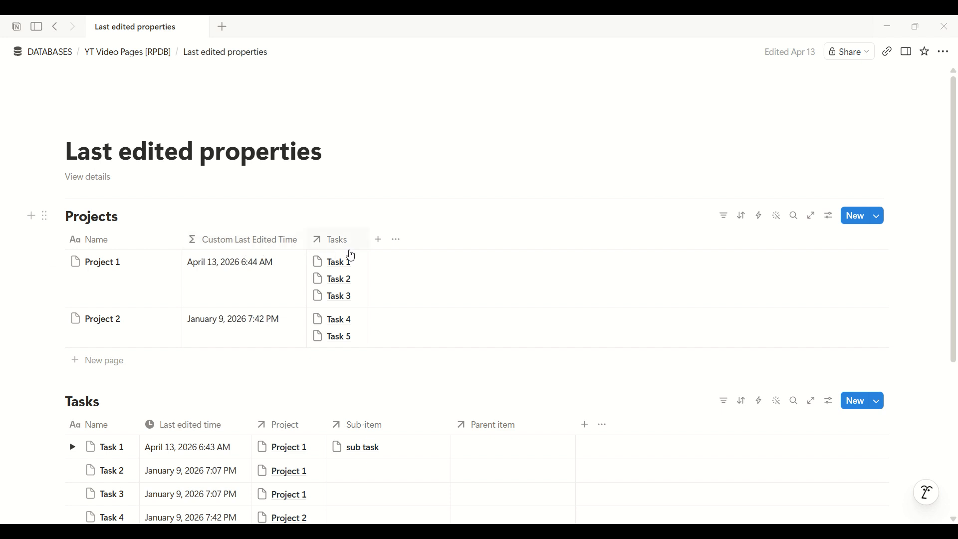
- Show the hidden Last Edited Time property in the Projects table and move its column directly after Name
left_click(397, 241)
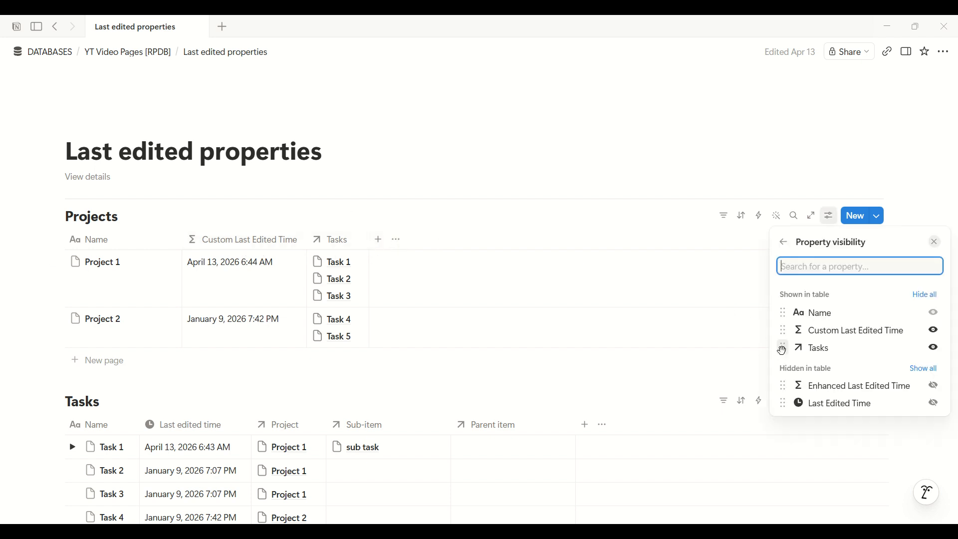
left_click(933, 405)
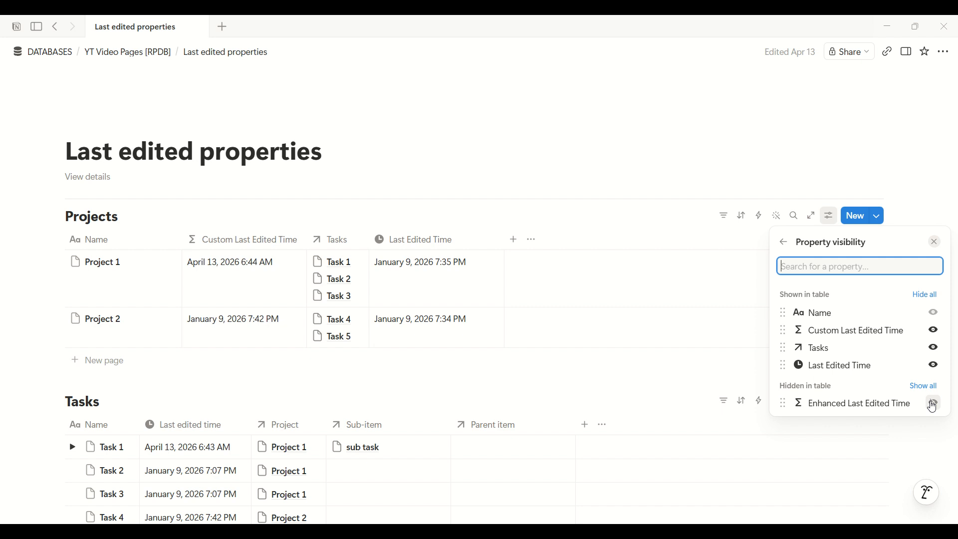
left_click(729, 315)
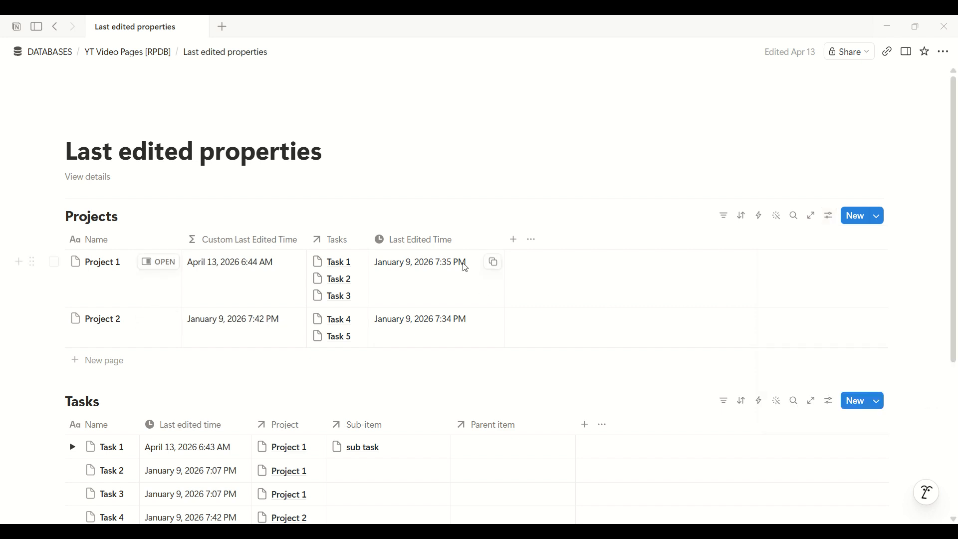
left_click_drag(394, 239, 238, 238)
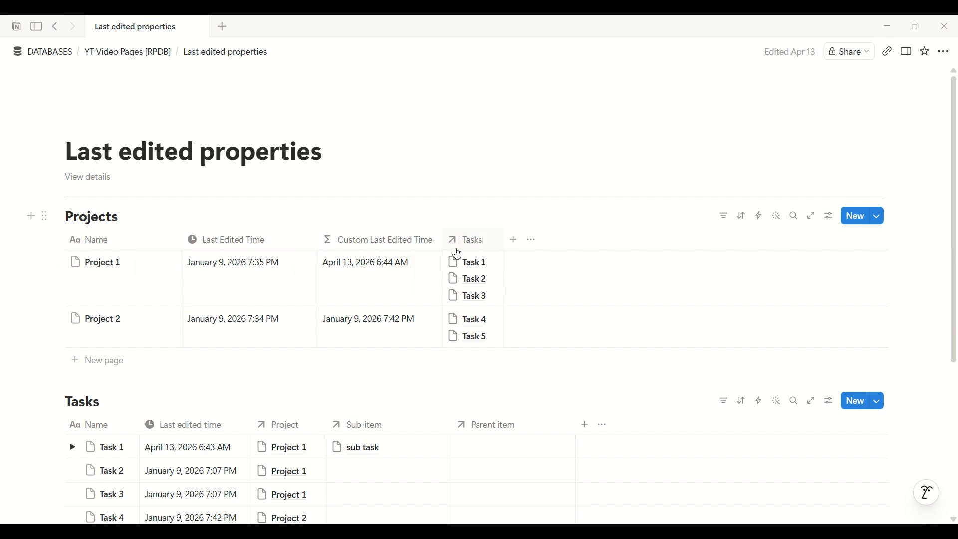
- Examine the formula behind Project 1's Custom Last Edited Time, then close it without changes
scroll(200, 358, "down", 1)
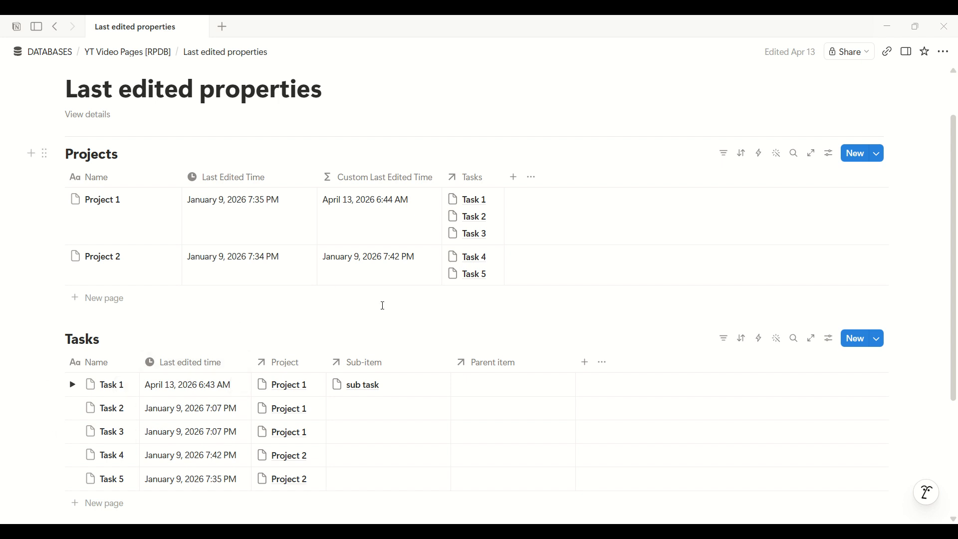
scroll(383, 301, "up", 2)
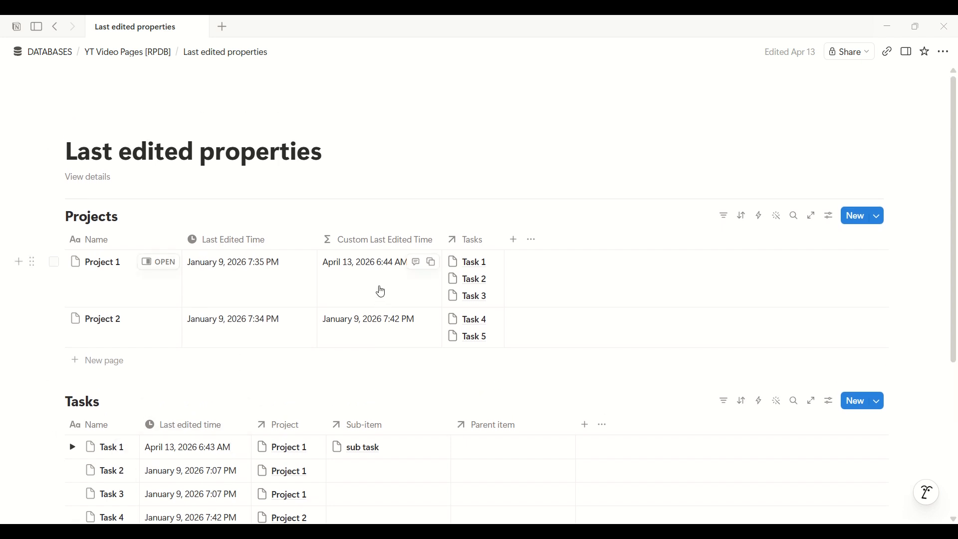
left_click(378, 290)
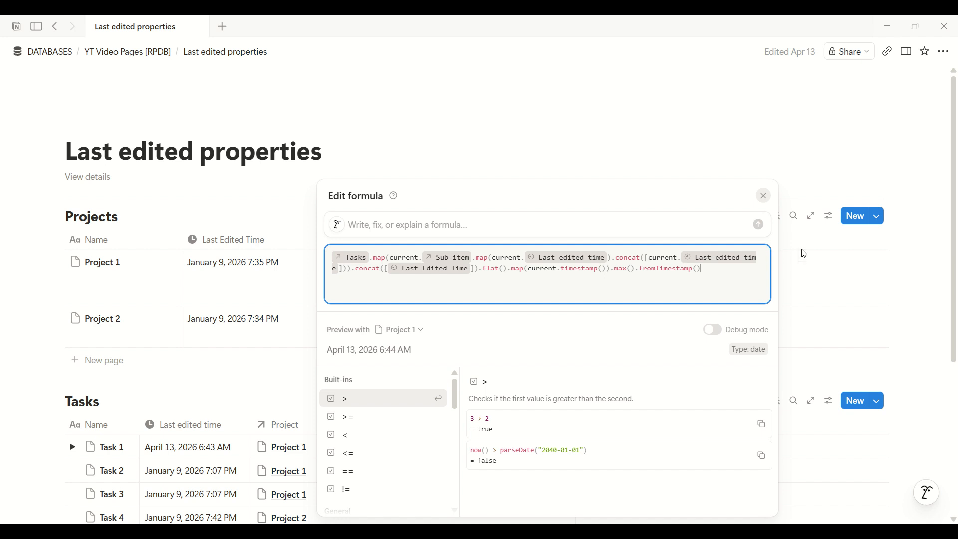
left_click(812, 260)
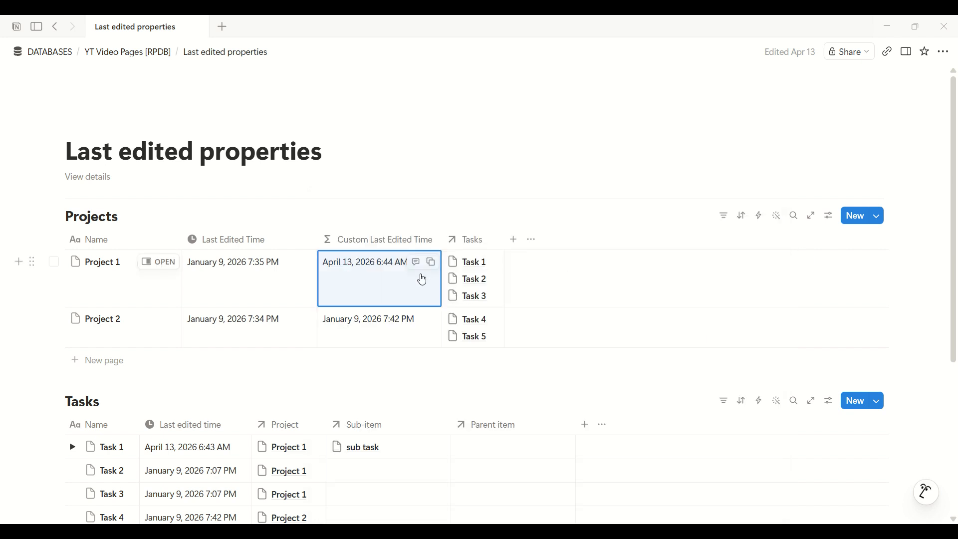
left_click(345, 278)
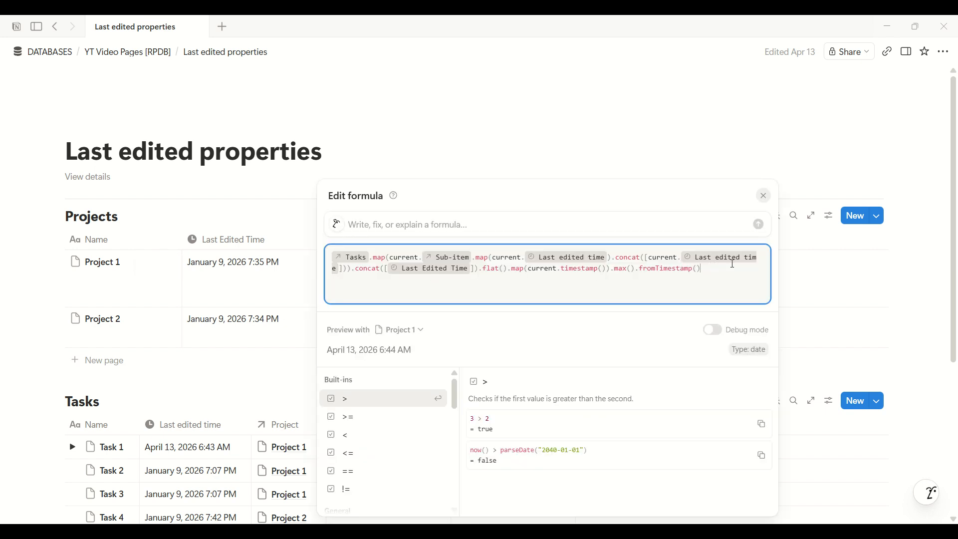
left_click(806, 278)
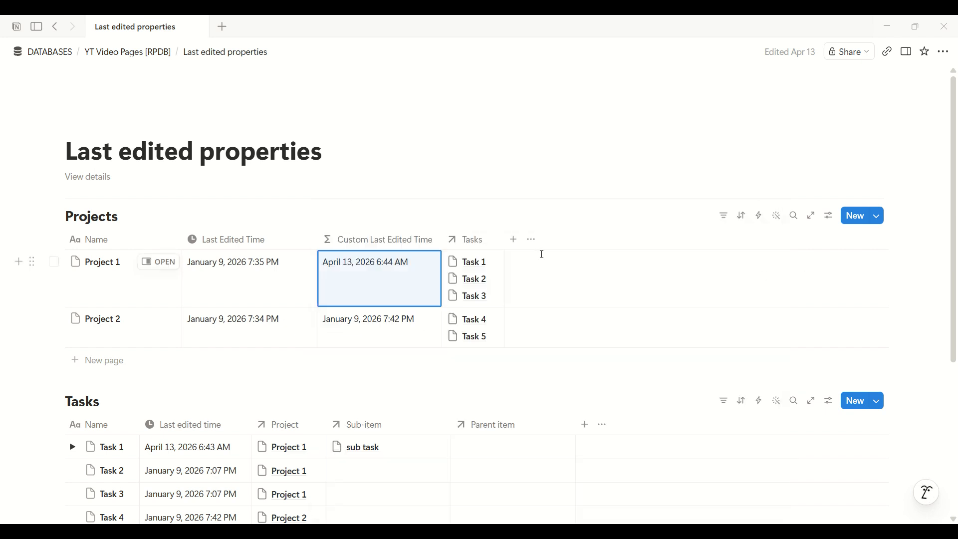
- Add a new property of type Formula to the Projects table
left_click(514, 240)
type("f")
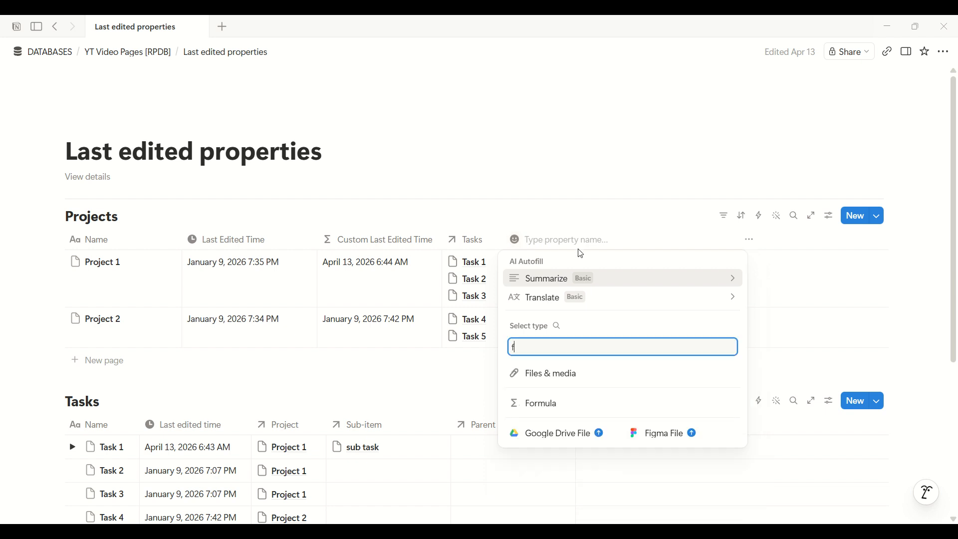
type("ormula")
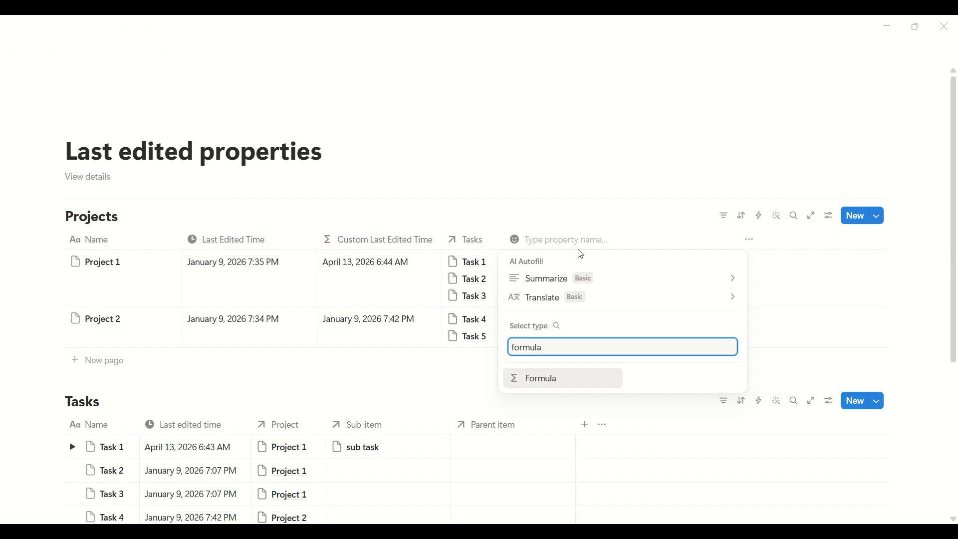
left_click(560, 381)
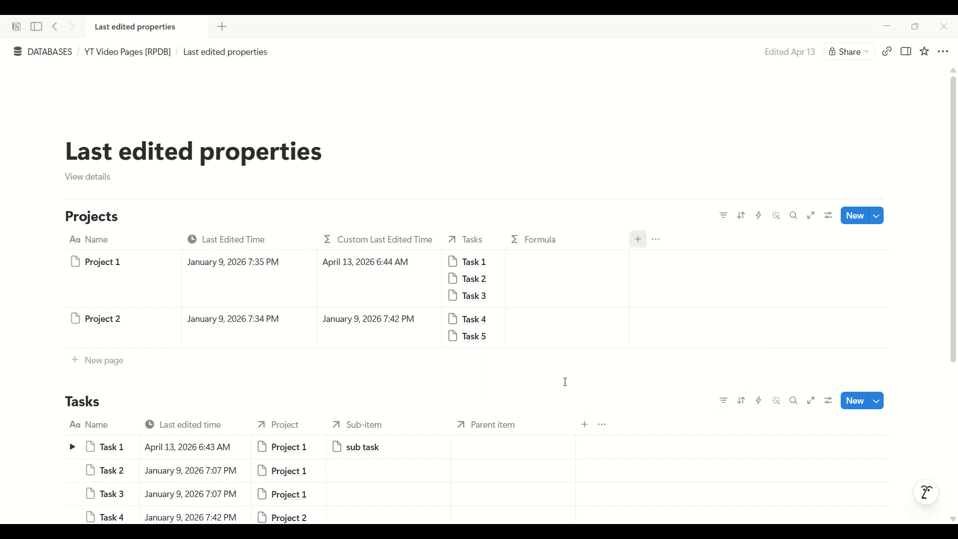
- Enter Tasks.map(current.Last edited time) as the new property's formula for Project 1, using the Tasks relation and its Last edited time property
left_click(571, 247)
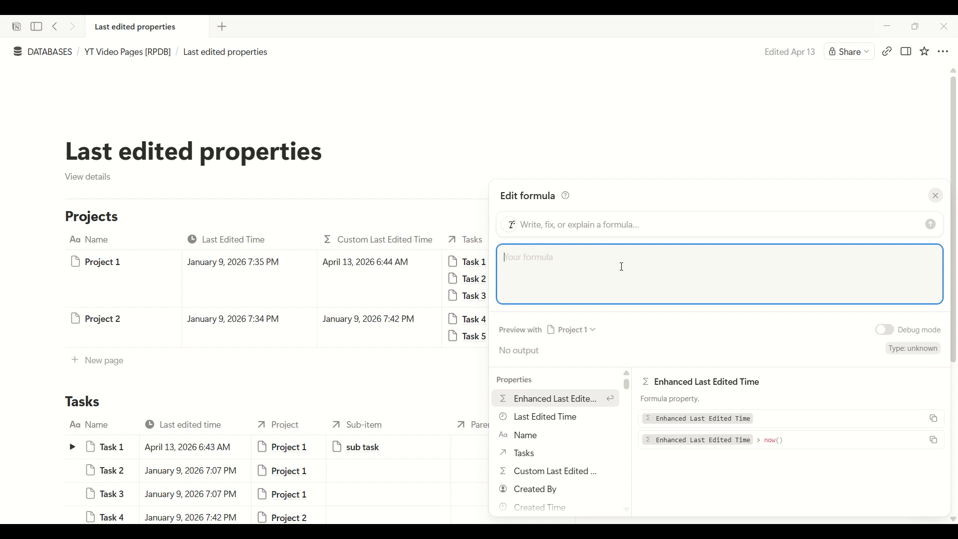
type("Tasks")
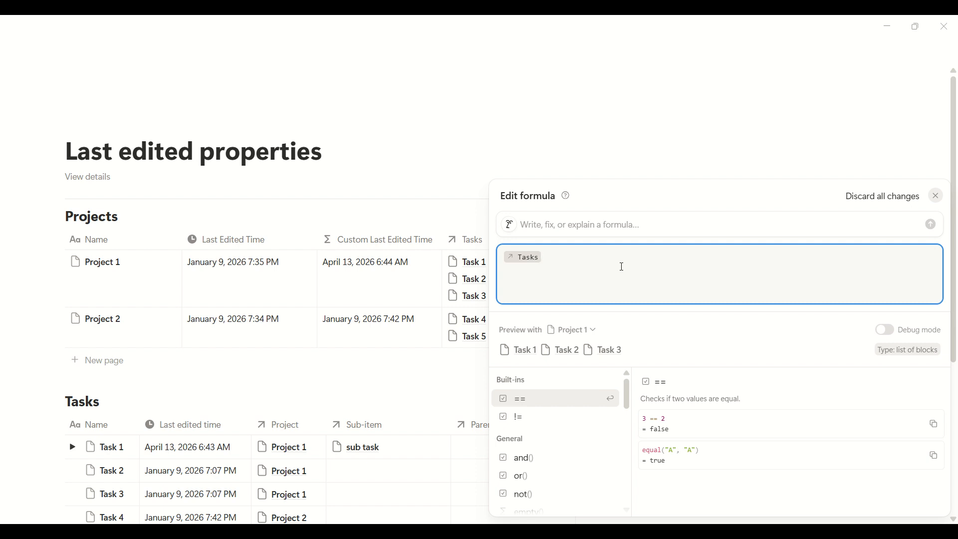
type(".")
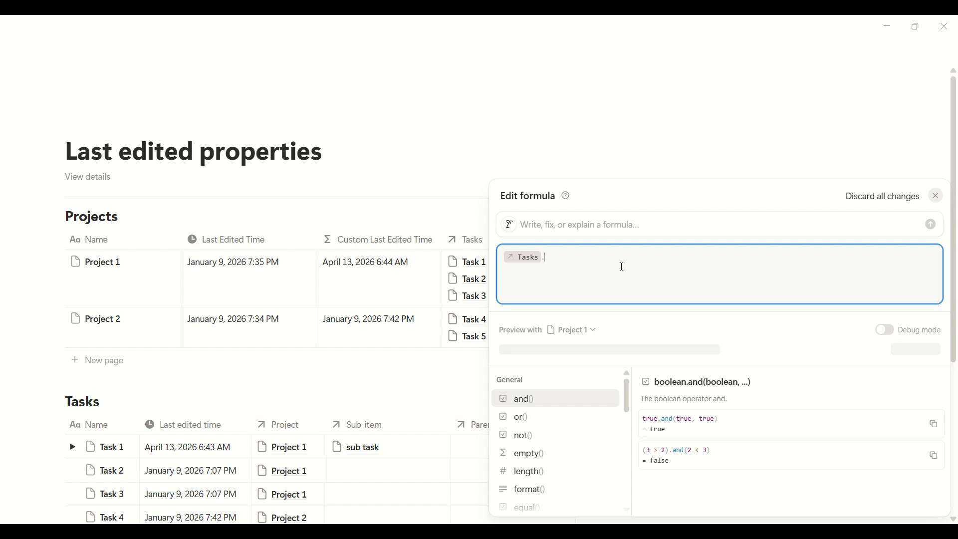
type("map()")
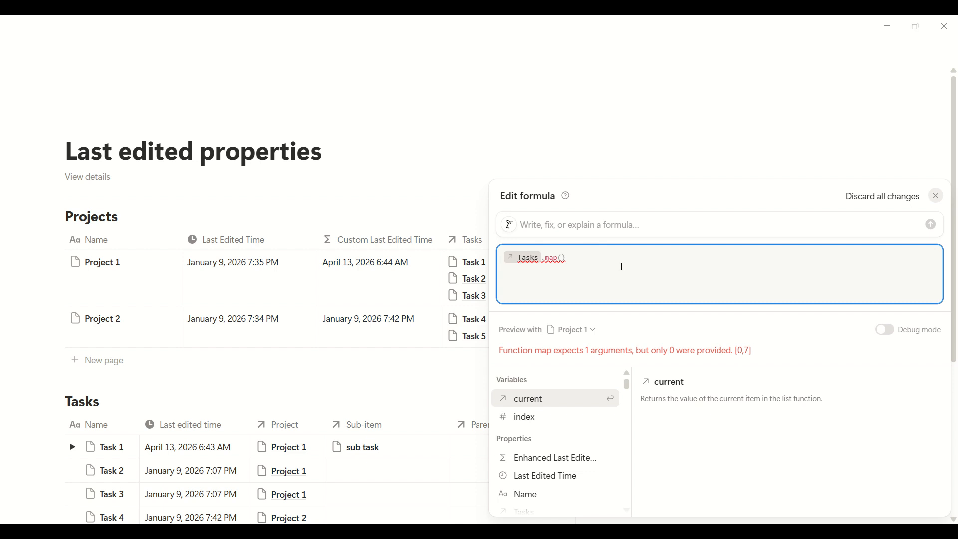
type("current")
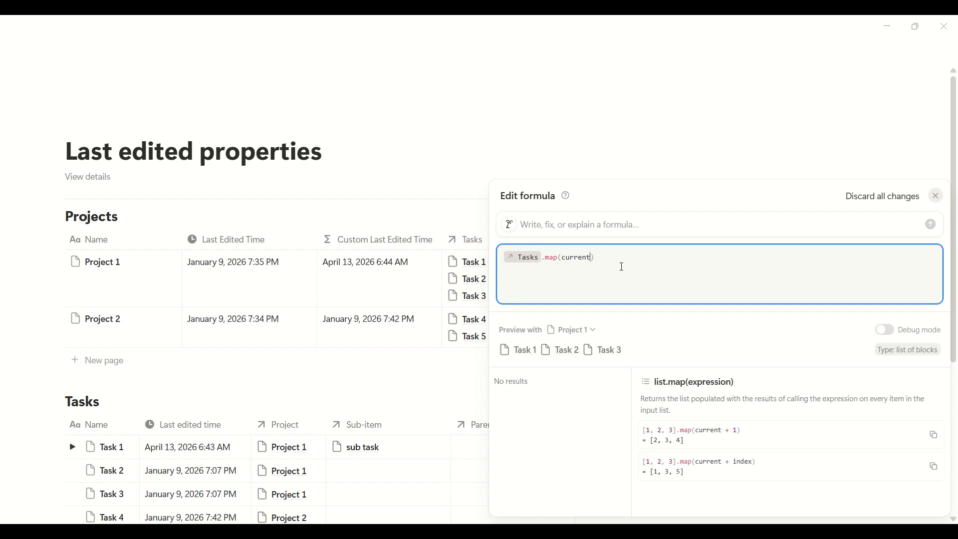
type(".last")
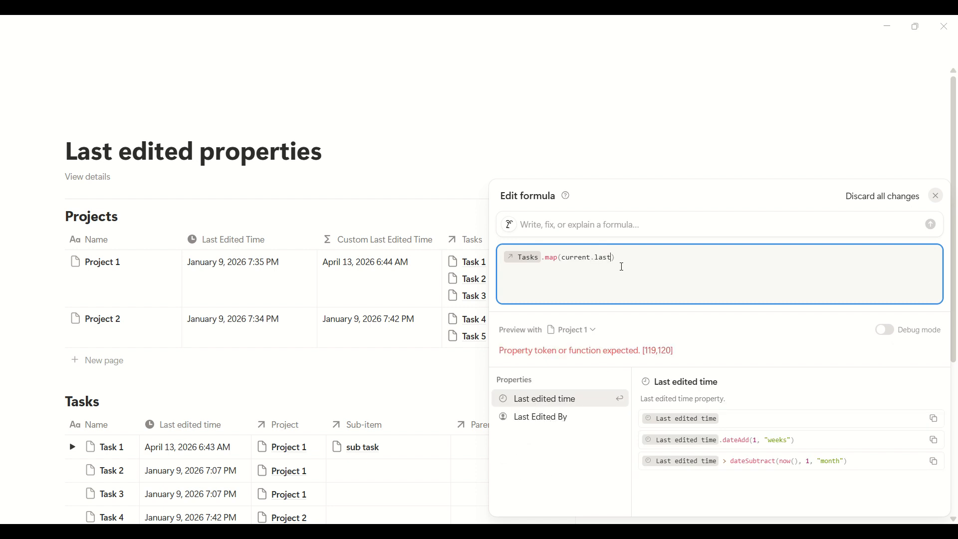
key("Return")
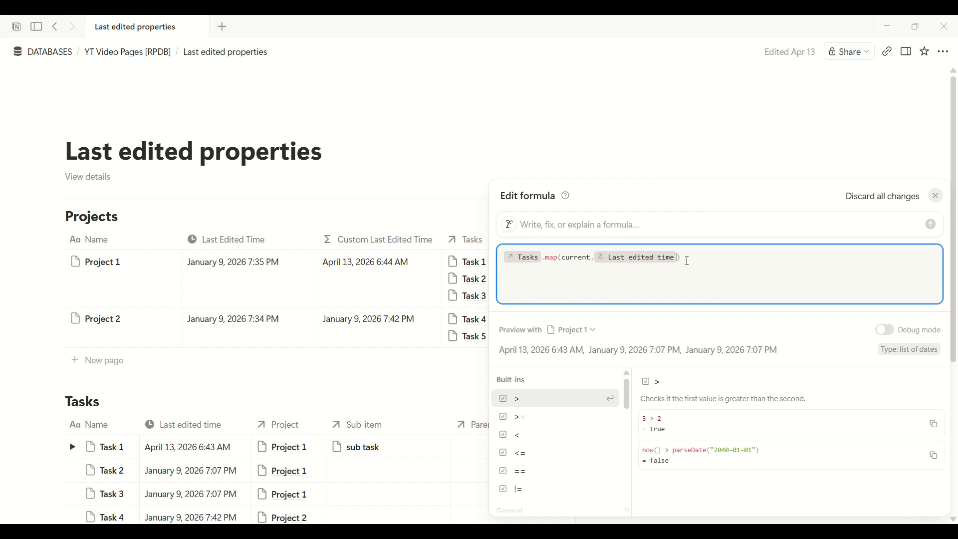
key("Down")
key("Down")
key("Down")
key("Down")
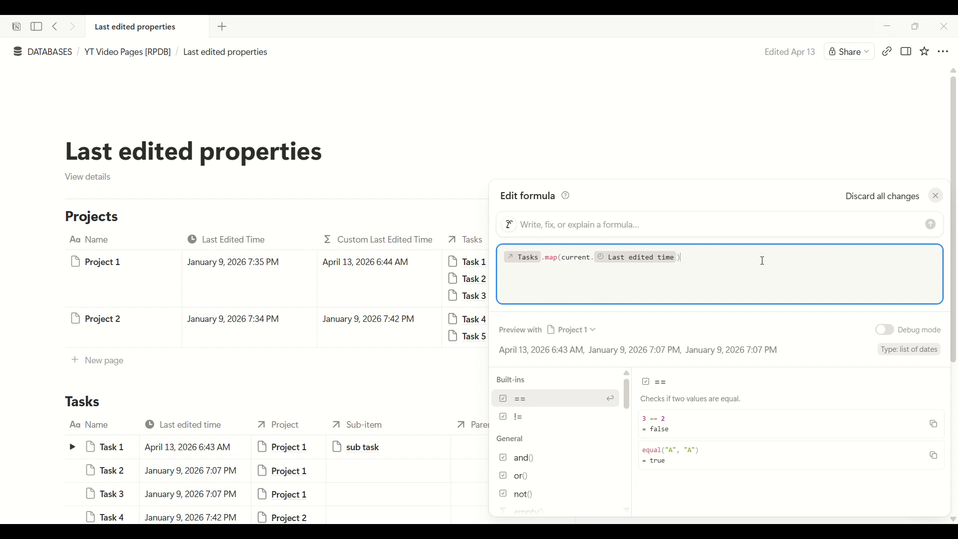
type(".")
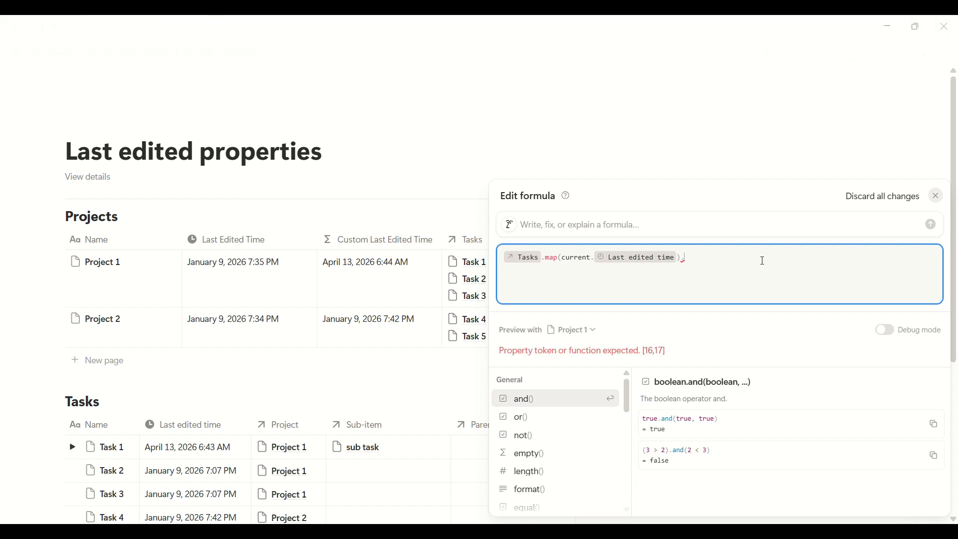
key("BackSpace")
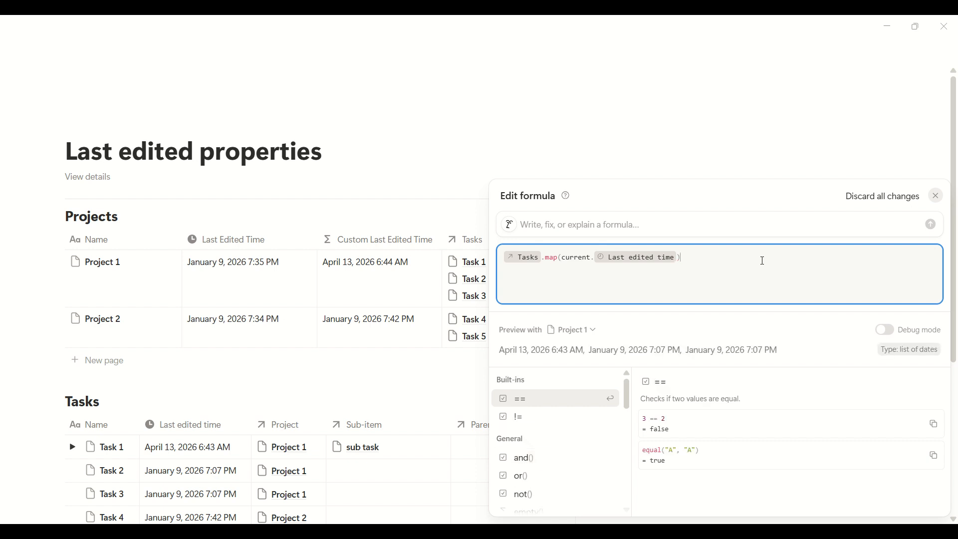
- Turn on debug mode and append .concat([Last Edited Time]) to the formula, using the project's own Last Edited Time property
left_click(884, 330)
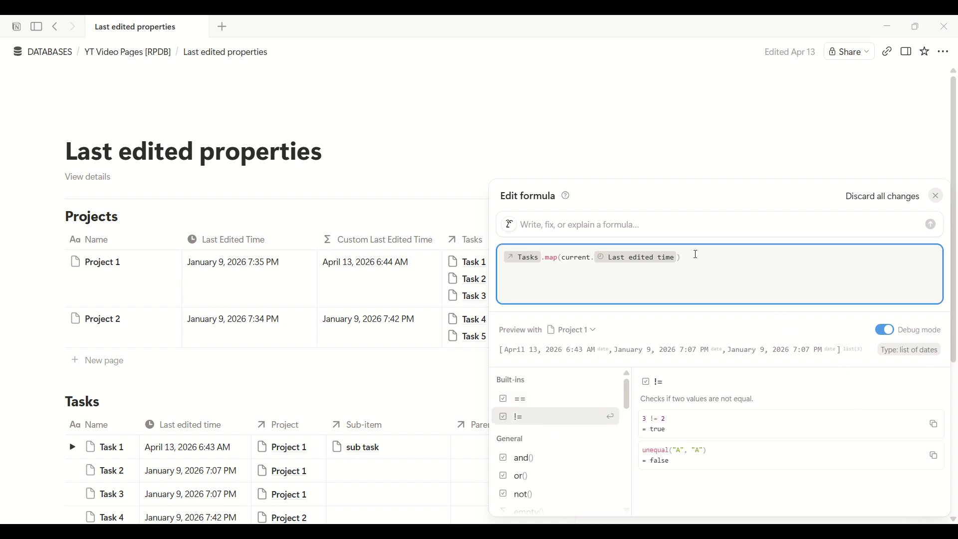
type(".")
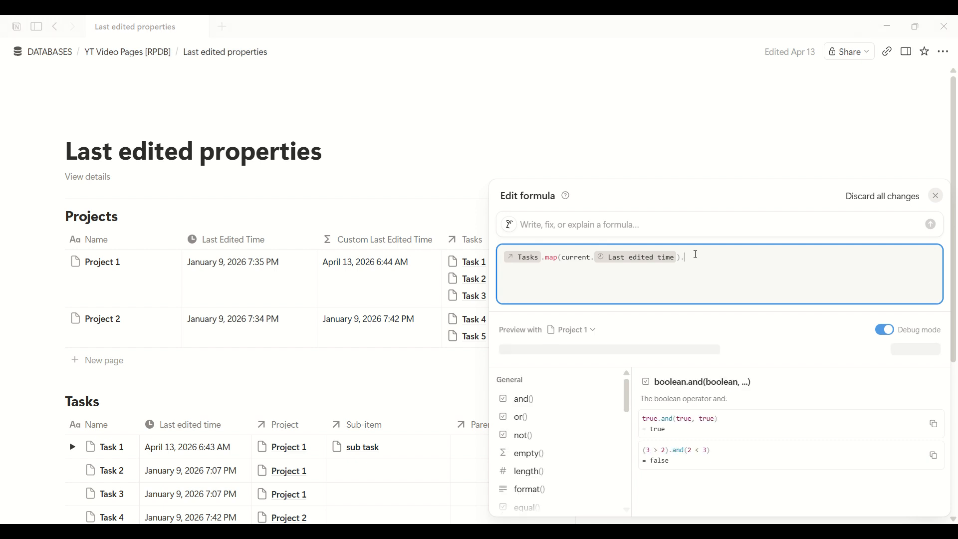
type("concat")
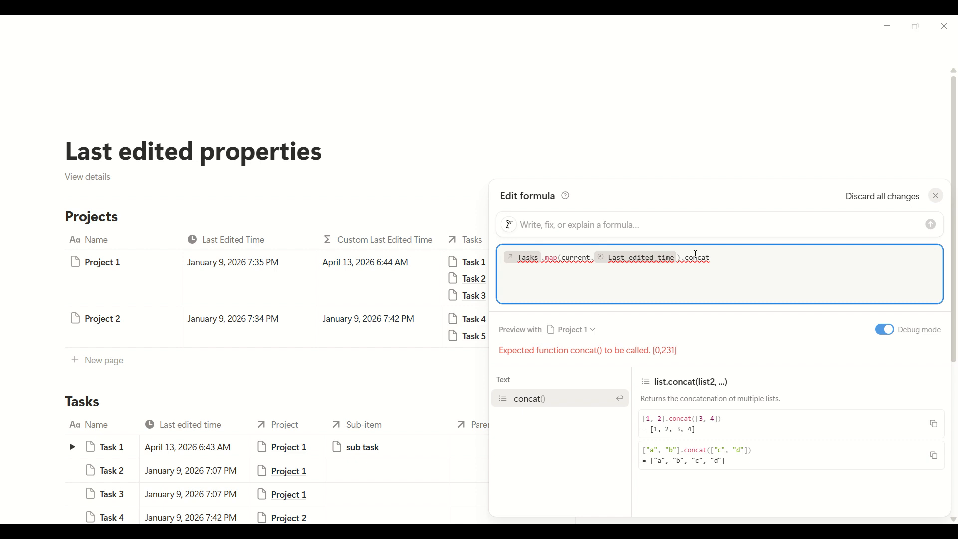
type("(")
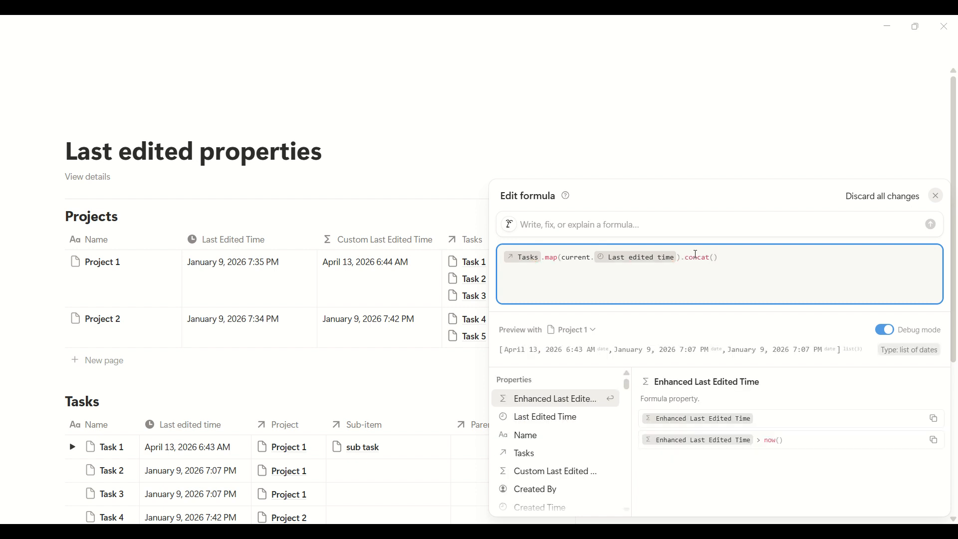
type("[]")
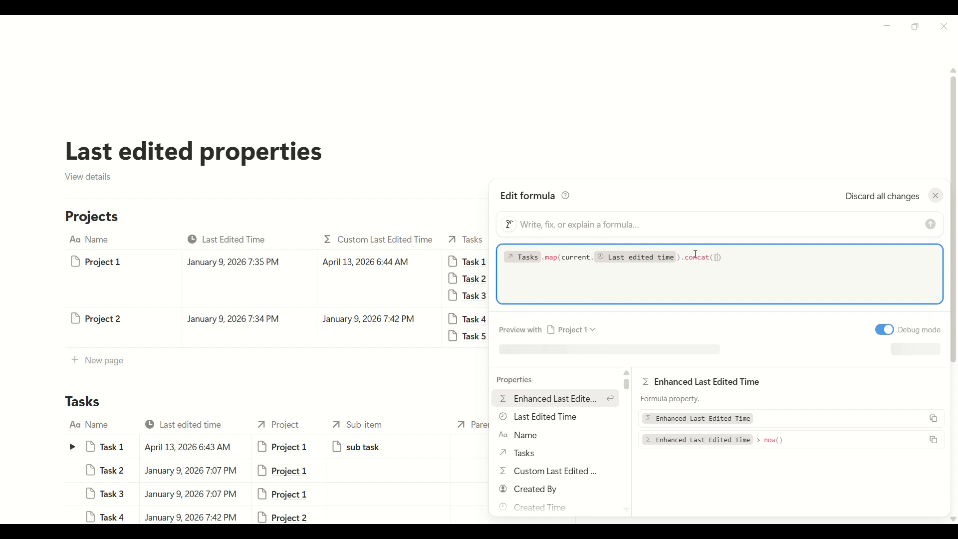
key("Left")
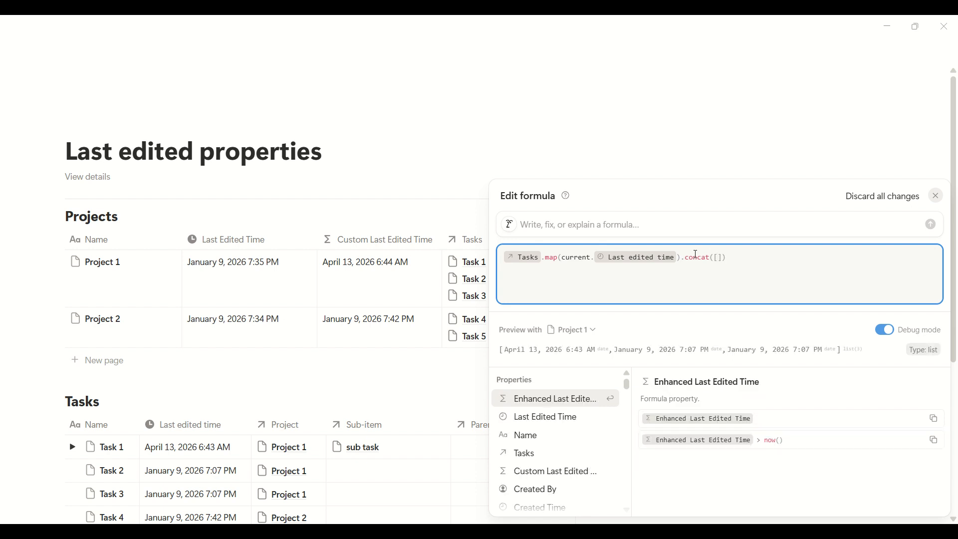
type("last")
key("Return")
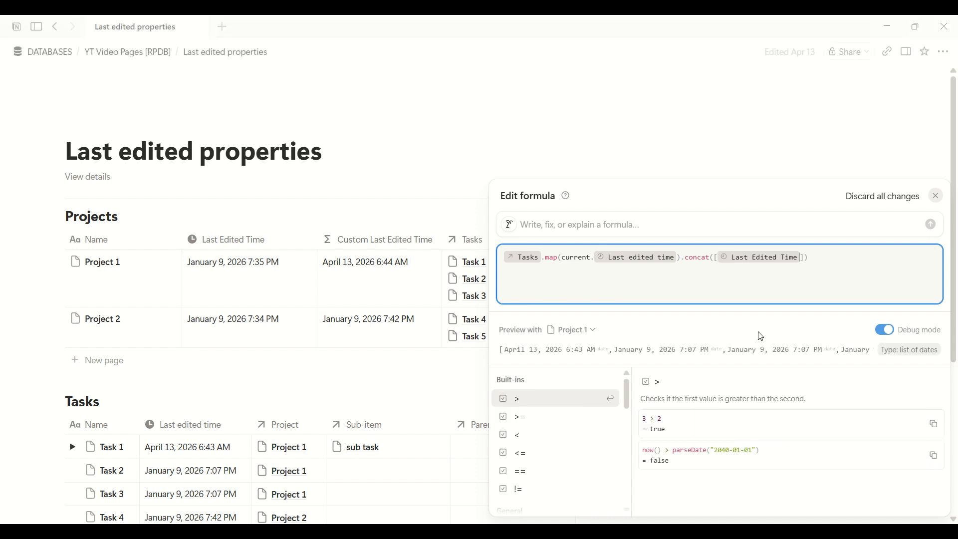
left_click_drag(841, 349, 881, 349)
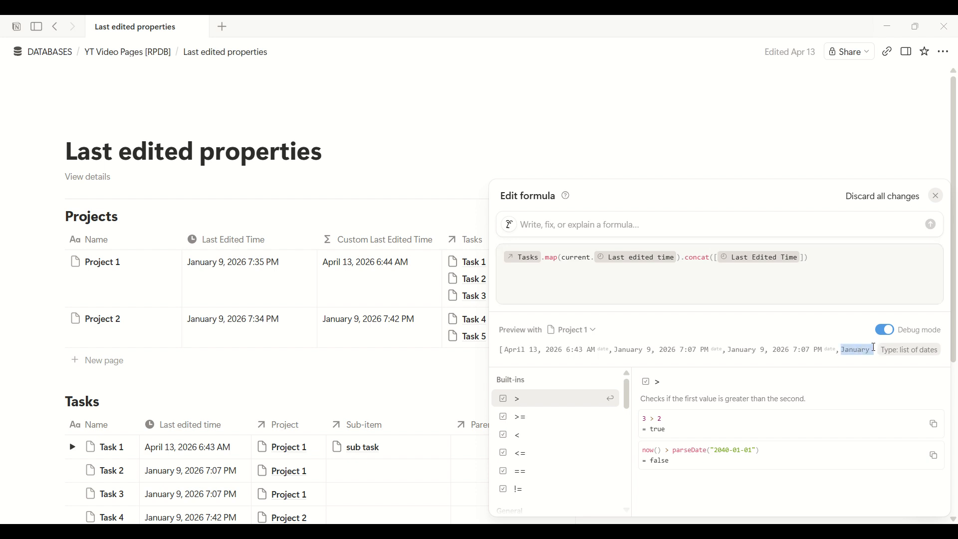
left_click(841, 354)
- Append .map(current.timestamp()) to the end of Project 1's formula to convert every edit date into a timestamp
left_click(823, 259)
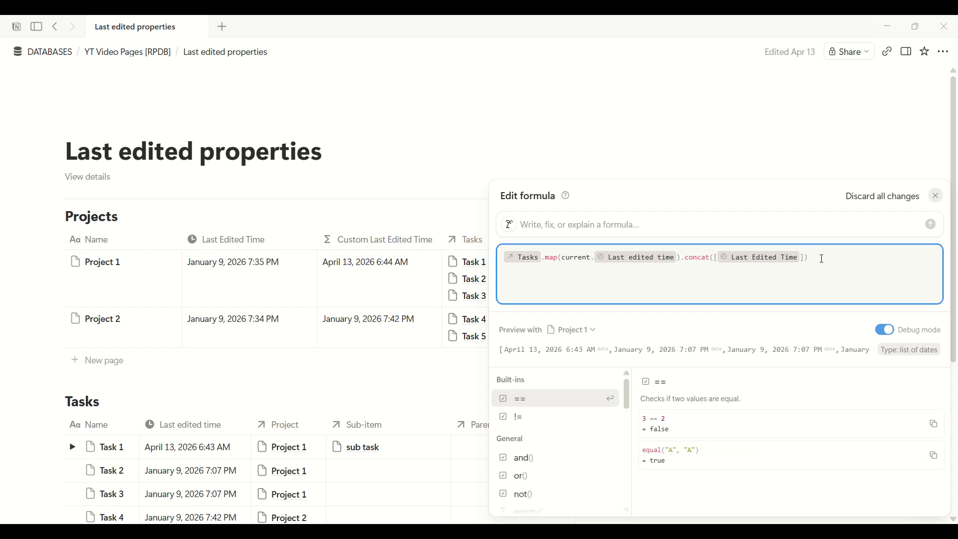
type(".")
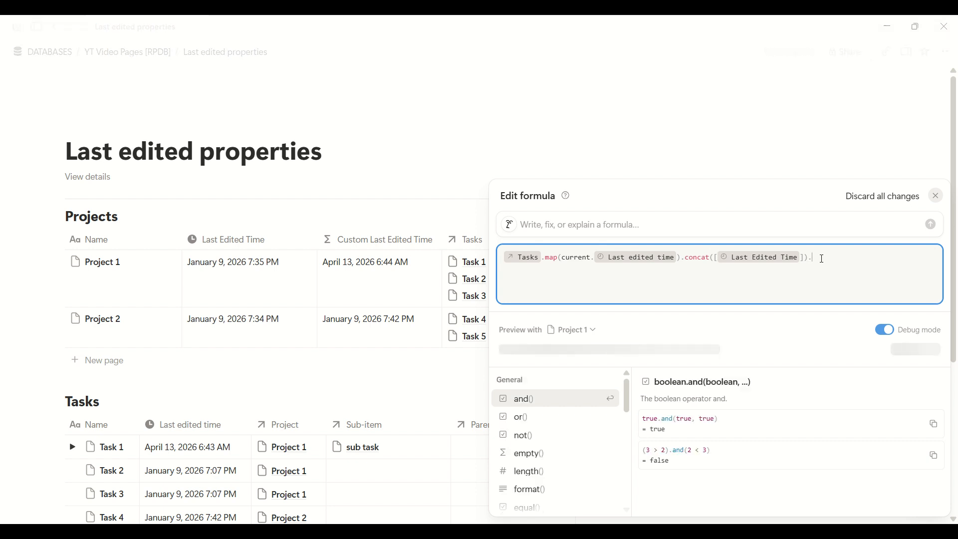
key("BackSpace")
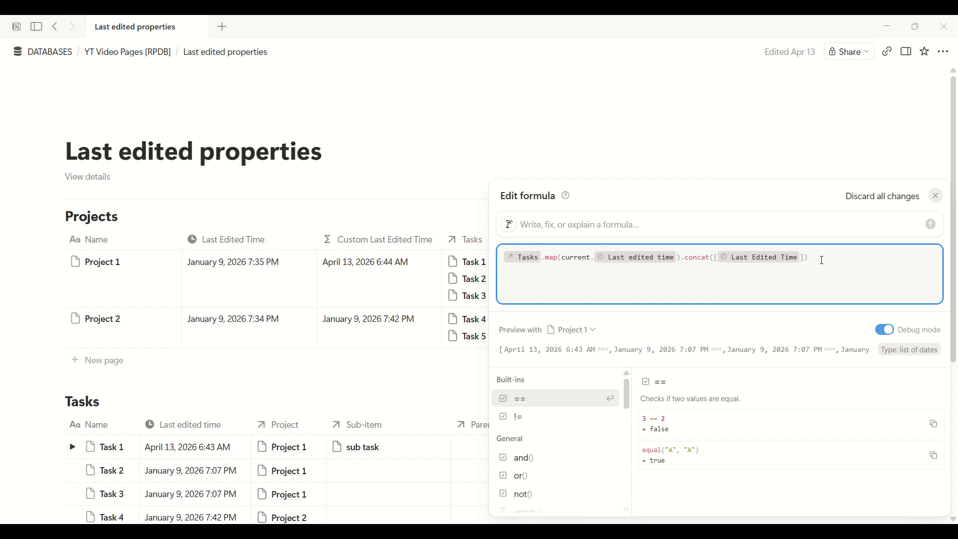
type(".")
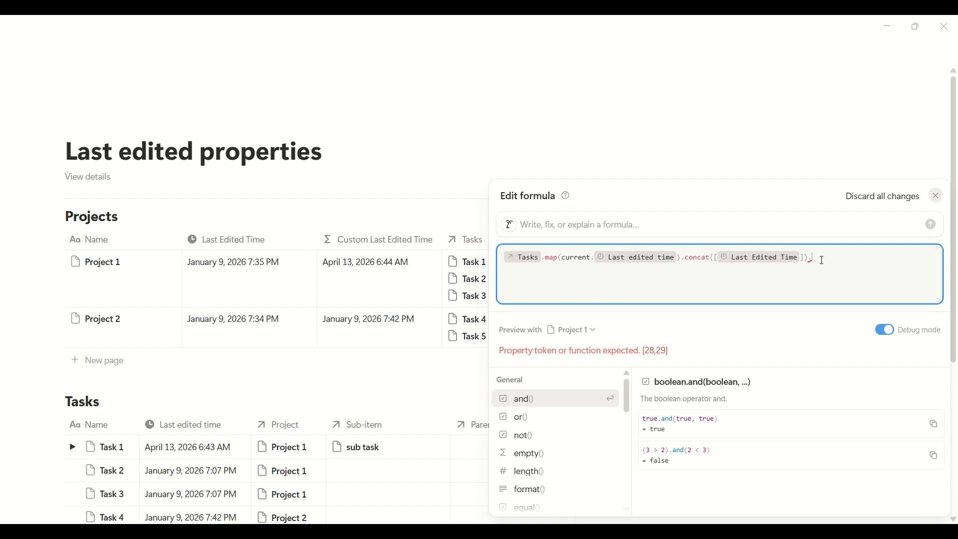
type("map(current")
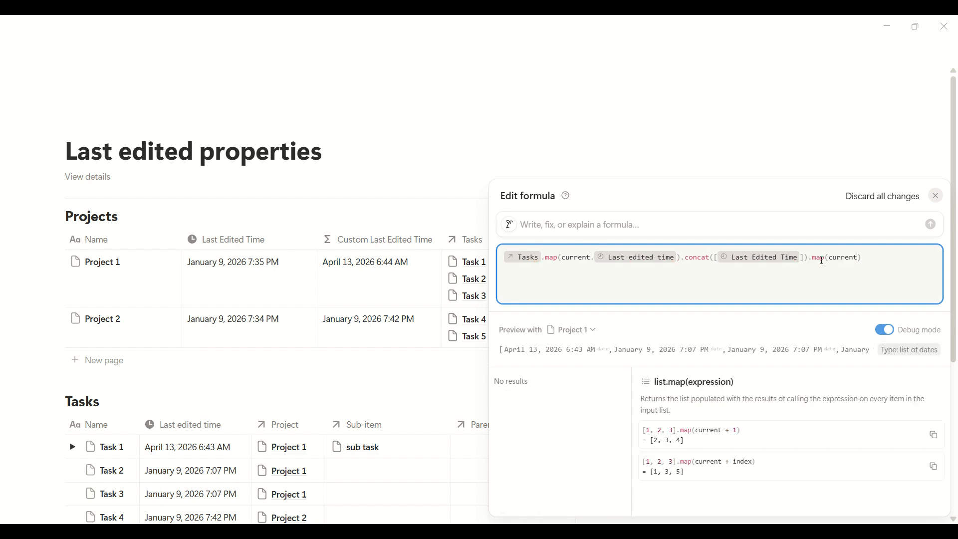
type(".time")
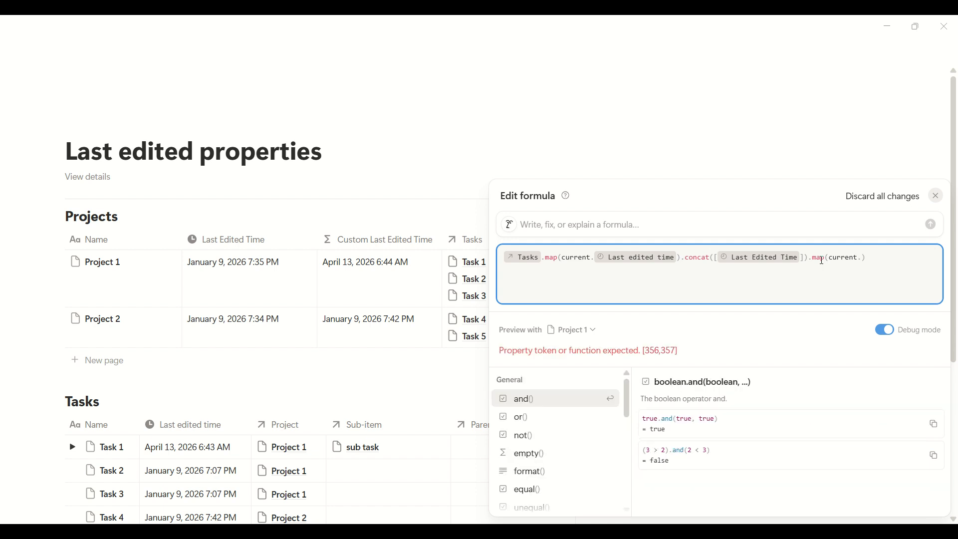
type("st")
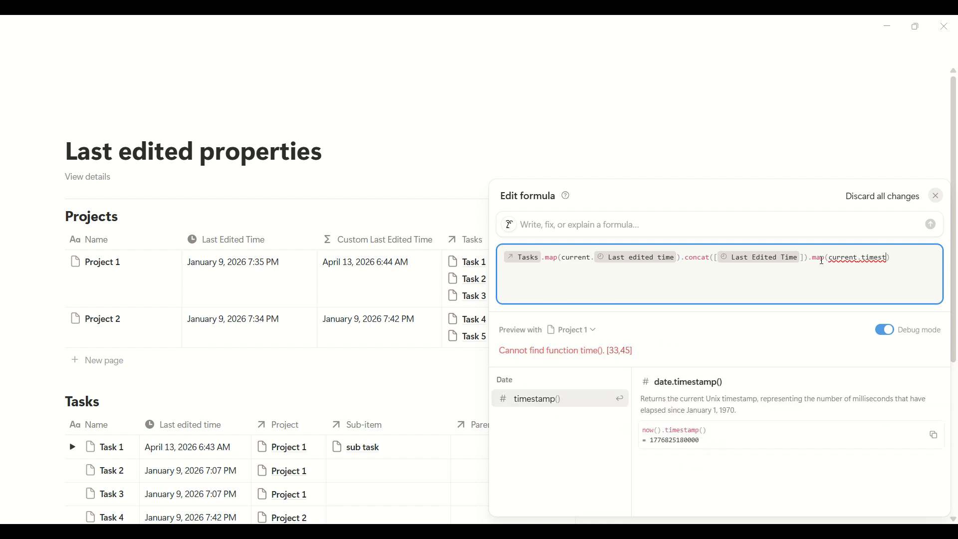
type("amp()")
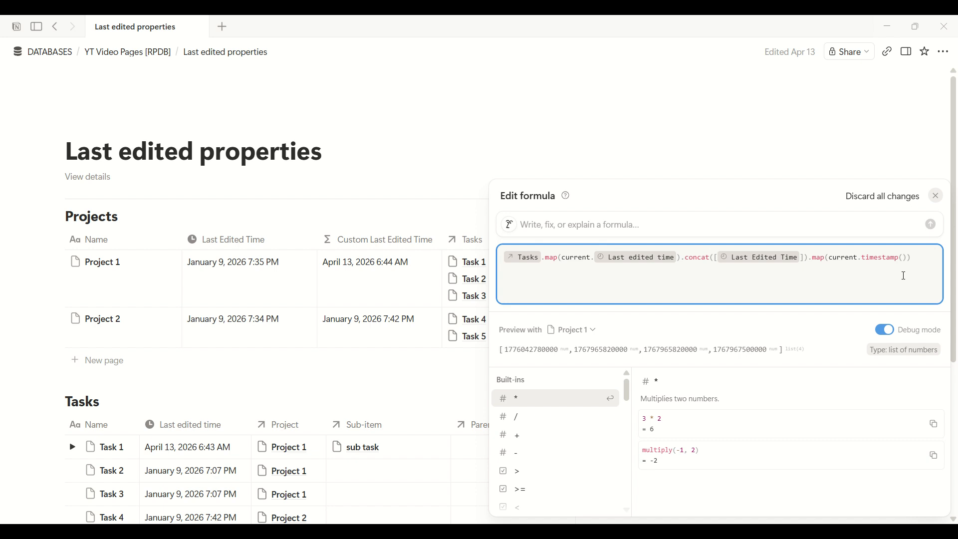
- Append .max() to the formula to pick out the largest timestamp
key("Right")
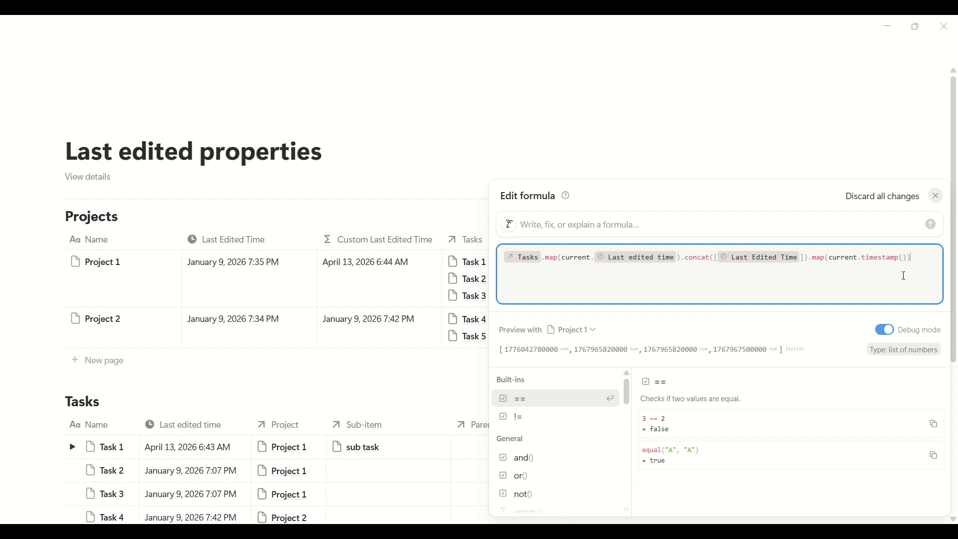
type(".m")
type("az")
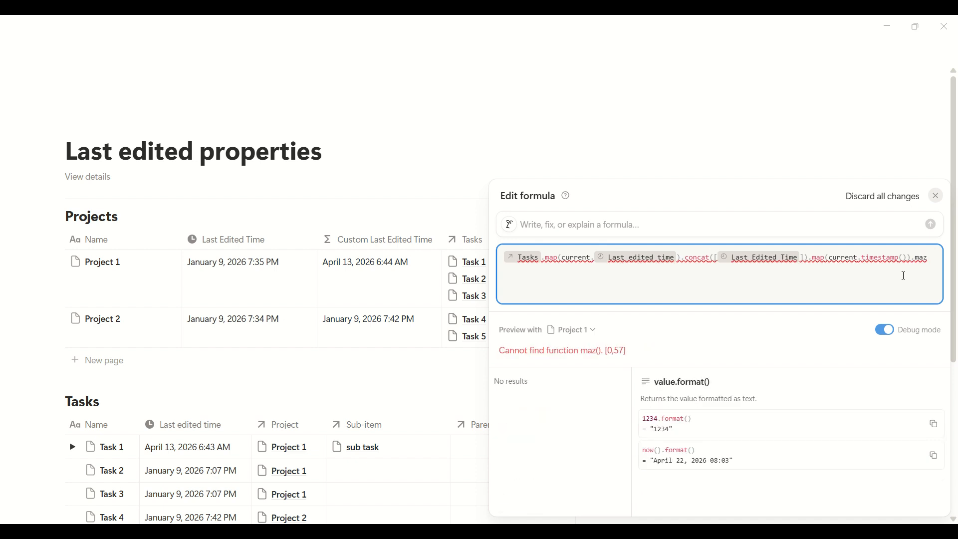
key("BackSpace")
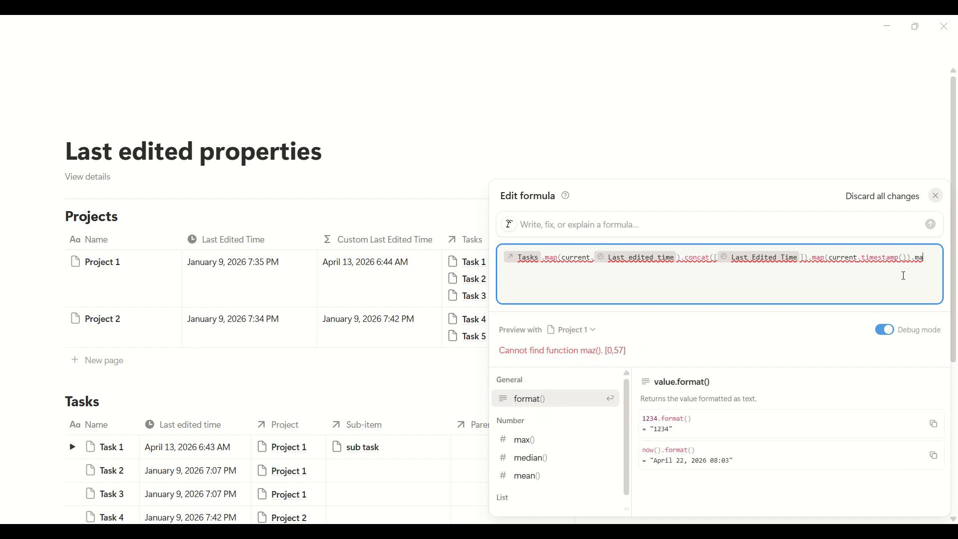
type("x")
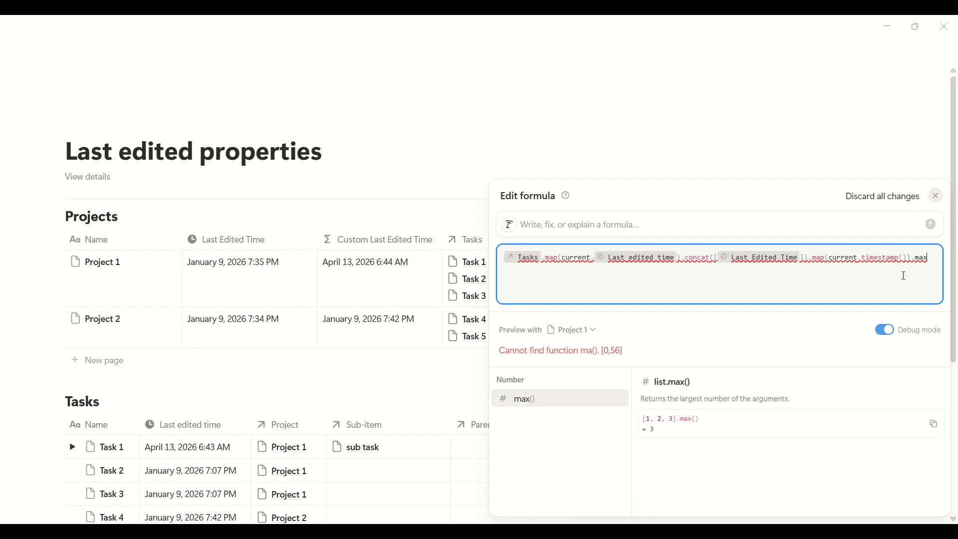
key("Return")
key("Right")
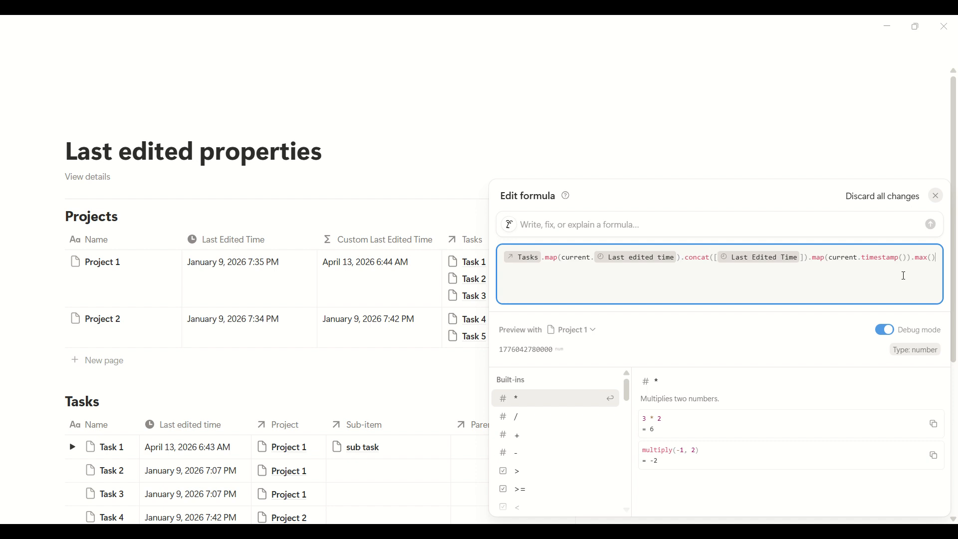
- Append .fromTimestamp() to convert the result back into a date, and save the formula
type(".from")
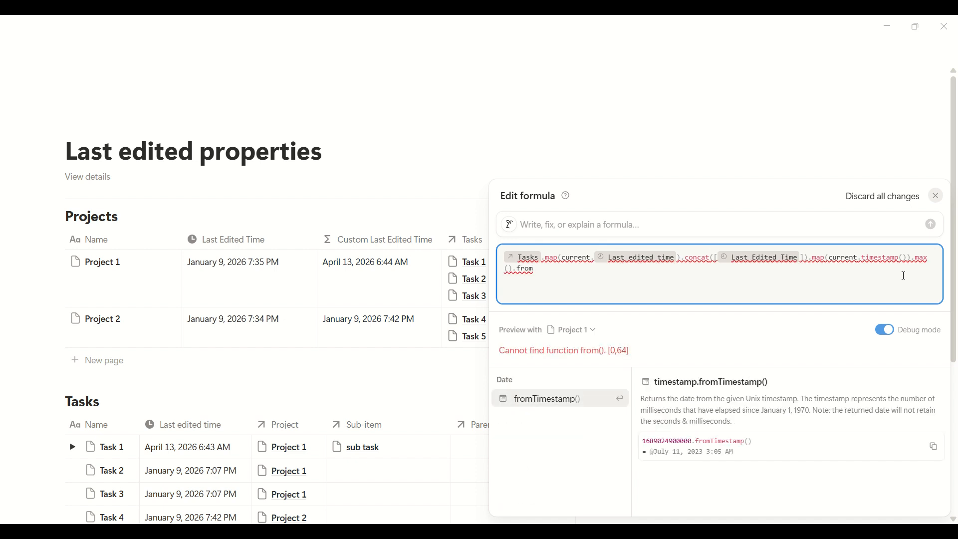
key("Return")
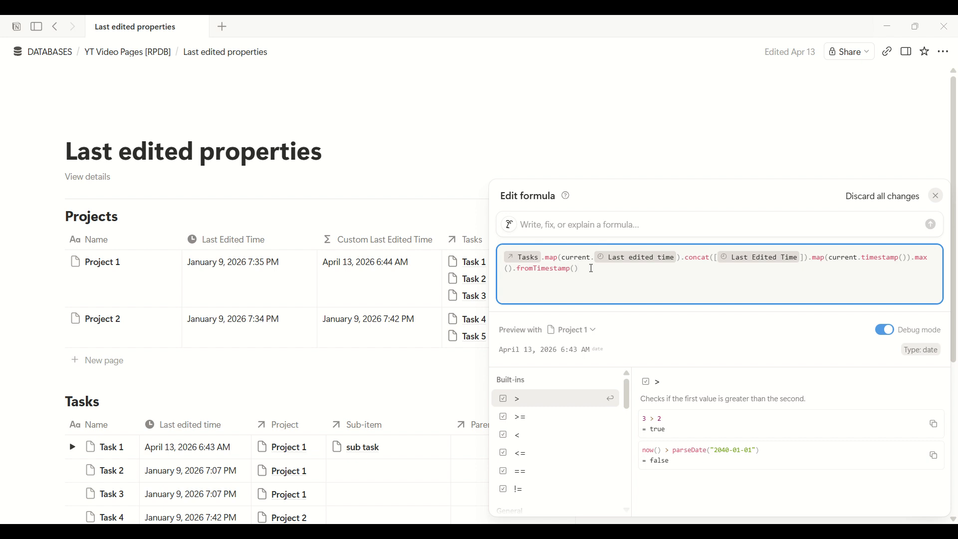
key("Return")
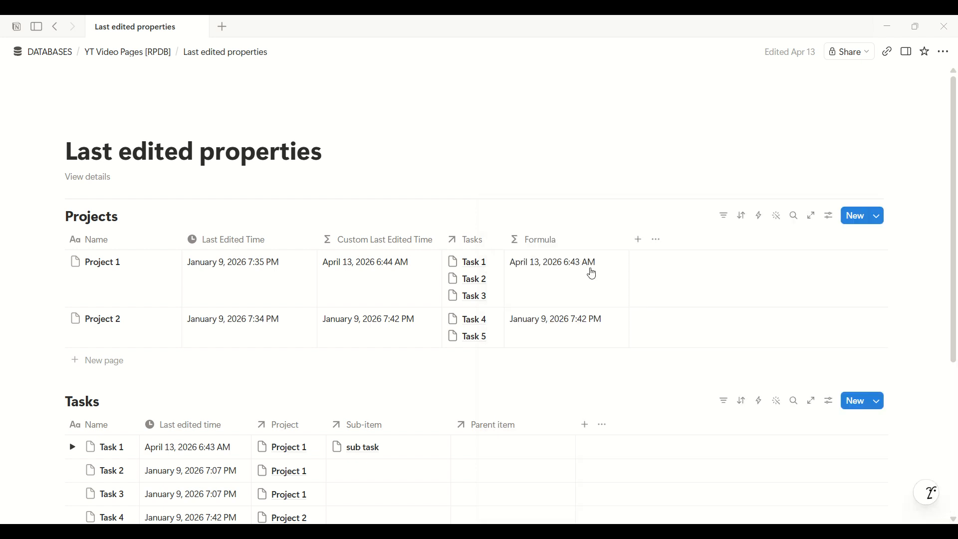
- Add a new property of type Text to the Tasks table
scroll(541, 321, "down", 1)
scroll(542, 319, "down", 1)
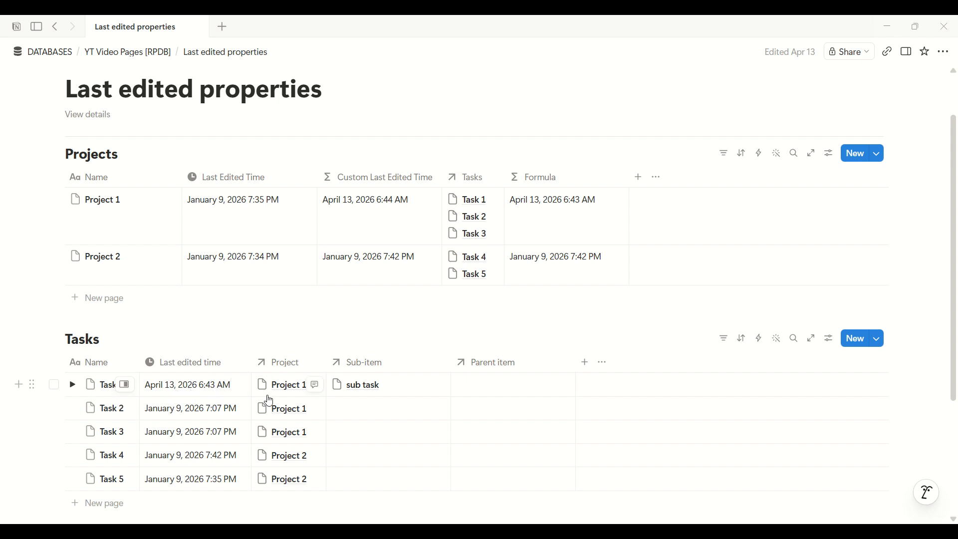
scroll(551, 227, "up", 1)
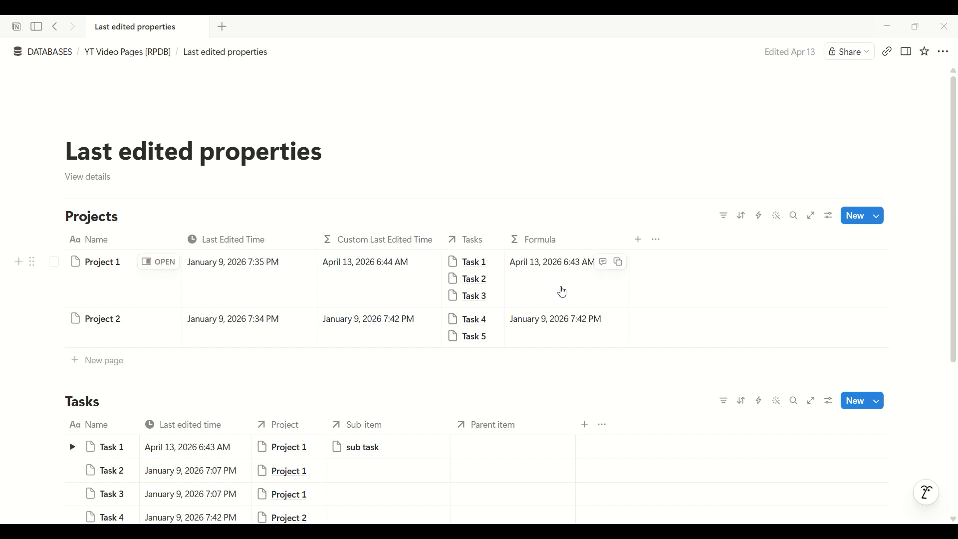
scroll(324, 402, "down", 1)
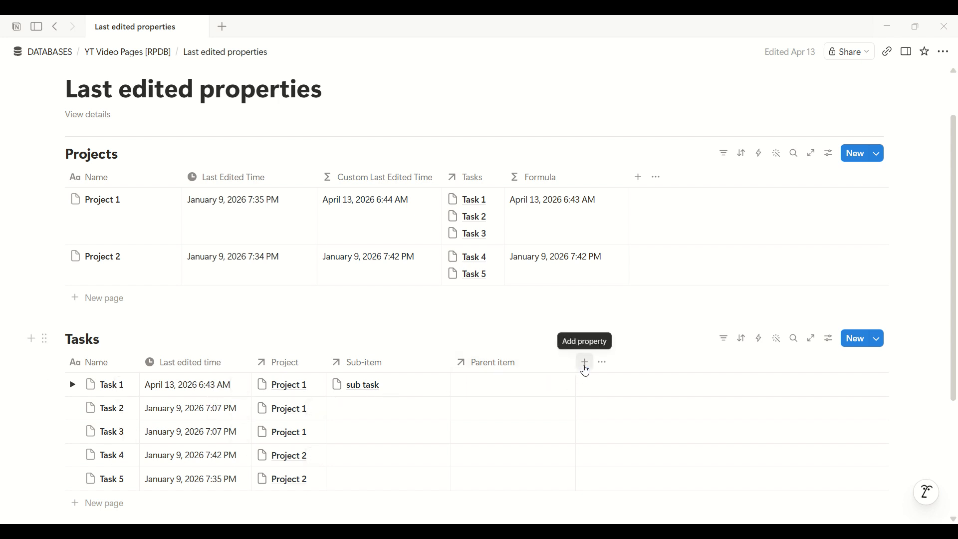
left_click(585, 364)
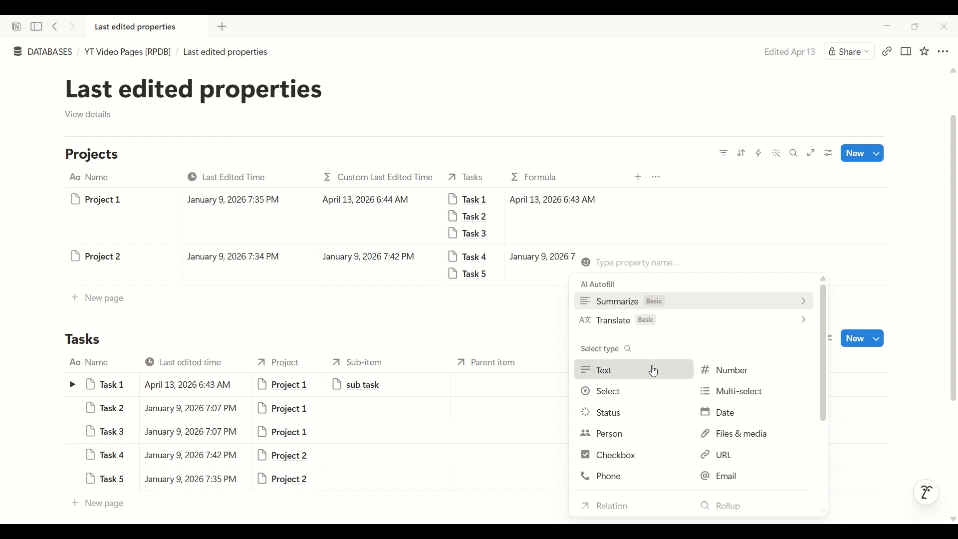
left_click(651, 369)
- Make a test edit to Task 1 by entering "s" in its Text cell, deleting it and leaving the cell
left_click(609, 390)
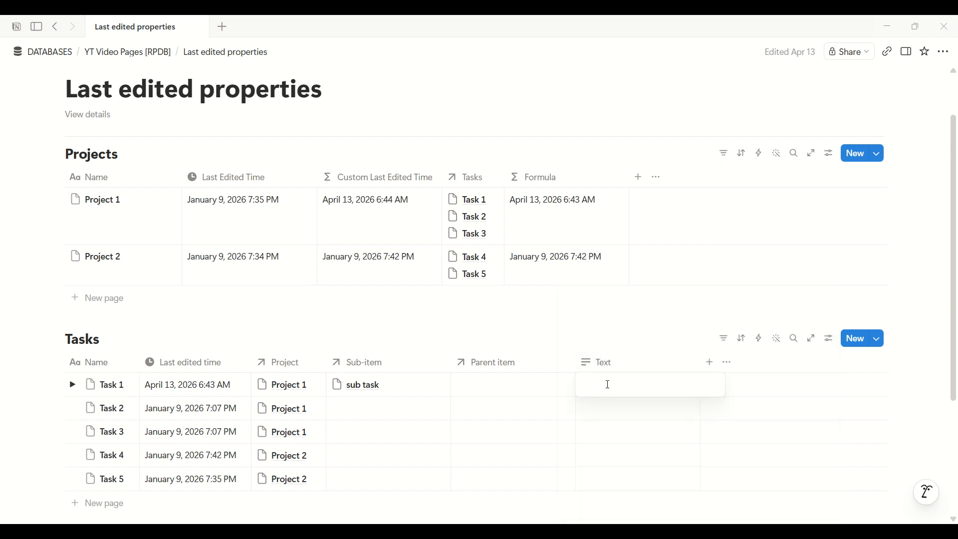
type("s")
key("BackSpace")
left_click(507, 231)
- Examine Project 1's Custom Last Edited Time formula and its new Formula property, closing each without changes
left_click(391, 218)
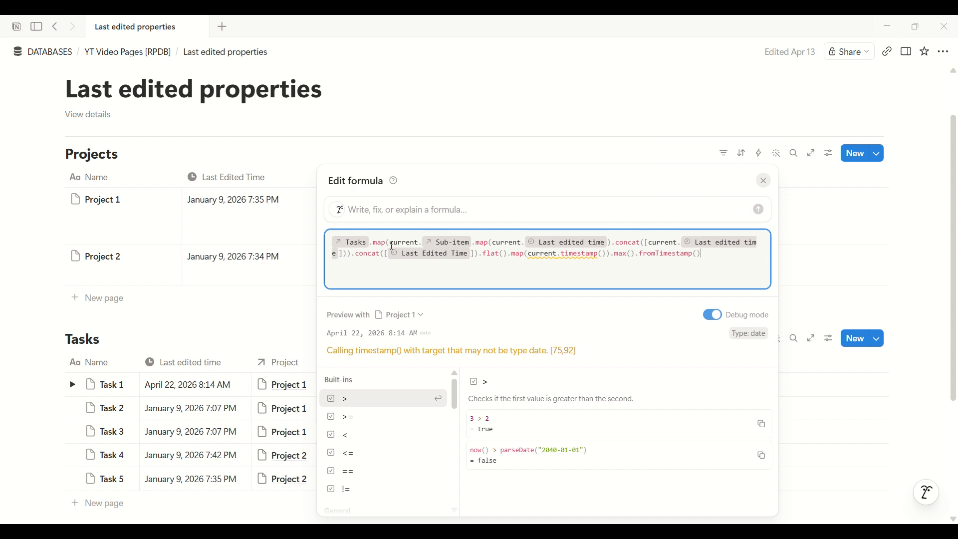
key("Escape")
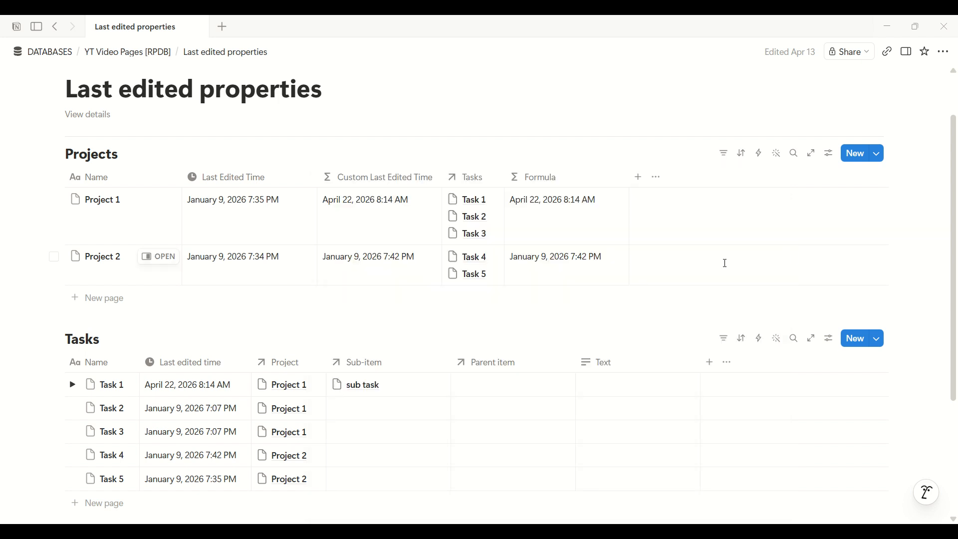
left_click(598, 235)
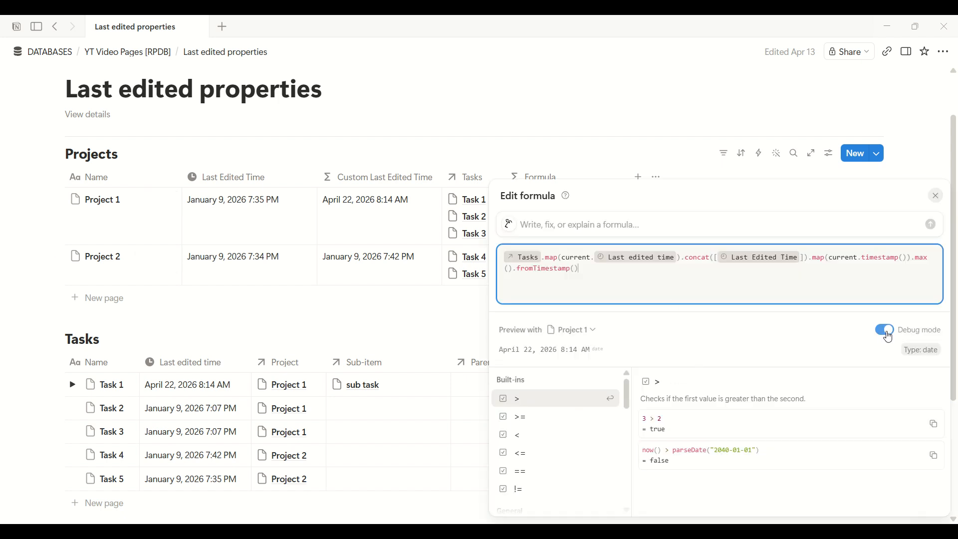
key("Escape")
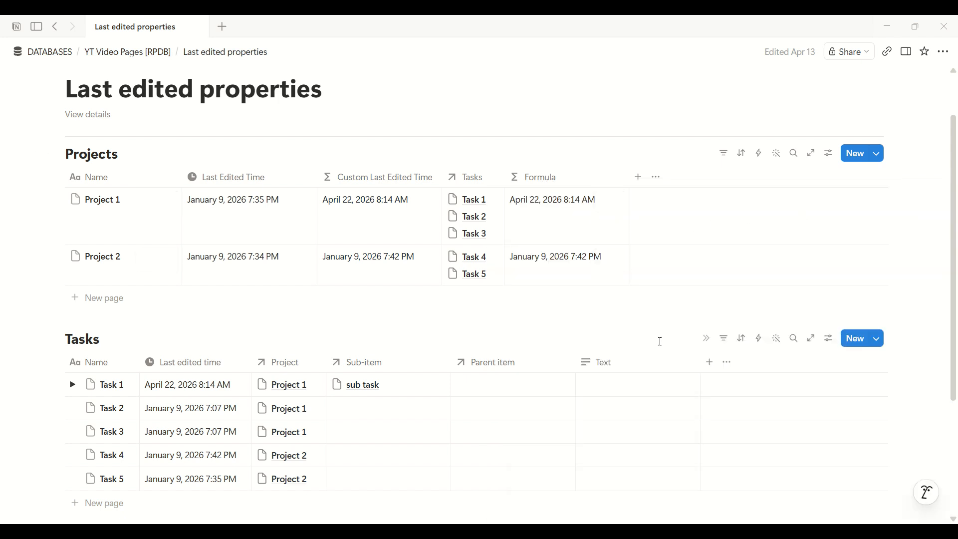